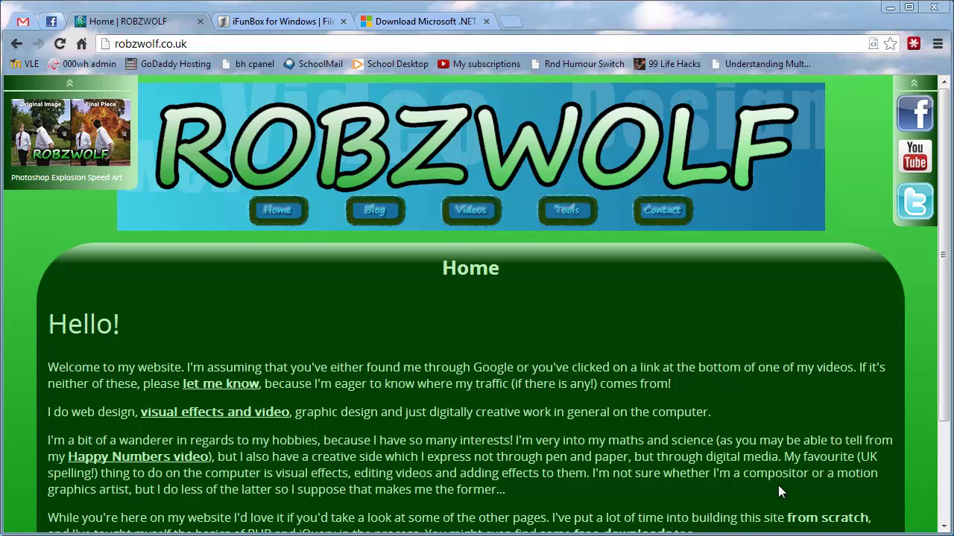
Step: Open the site's Downloads page and expand the Minecraft Pocket Edition Gamemode Switcher entry
left_click(660, 347)
mouse_move(567, 215)
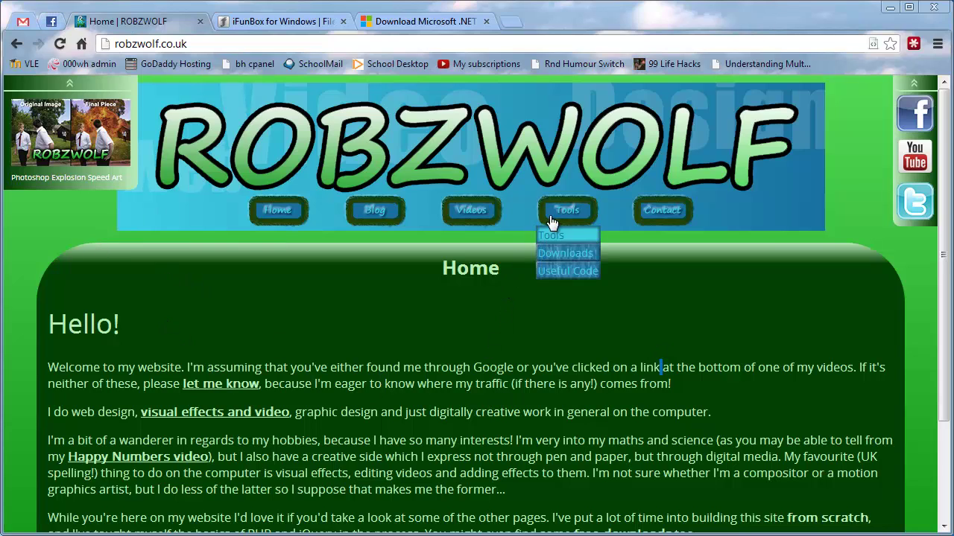
left_click(553, 257)
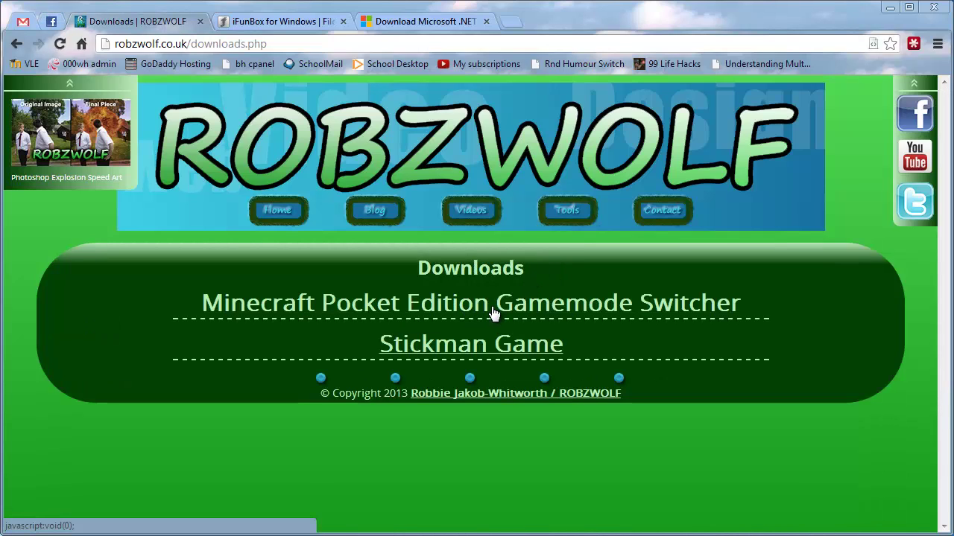
left_click(494, 312)
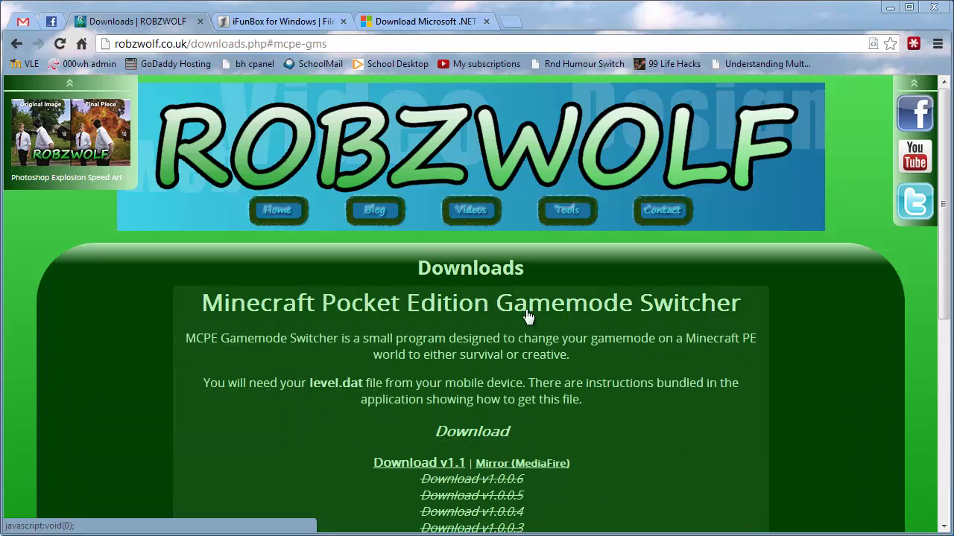
Step: Download v1.1 of the switcher as MCPE_Gamemode_Switcher_v1_1.zip into the Downloads folder and keep the flagged file
scroll(515, 350, "down", 1)
left_click(427, 392)
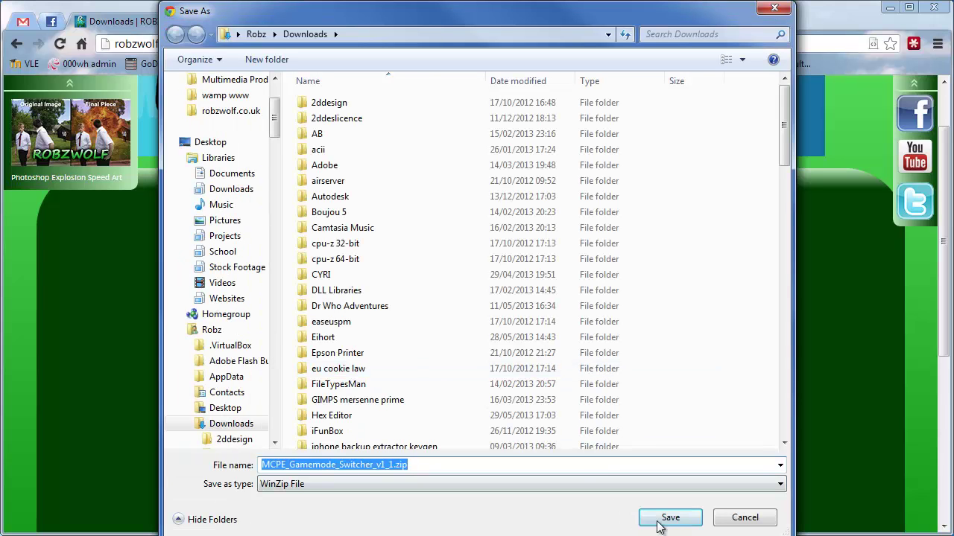
left_click(660, 522)
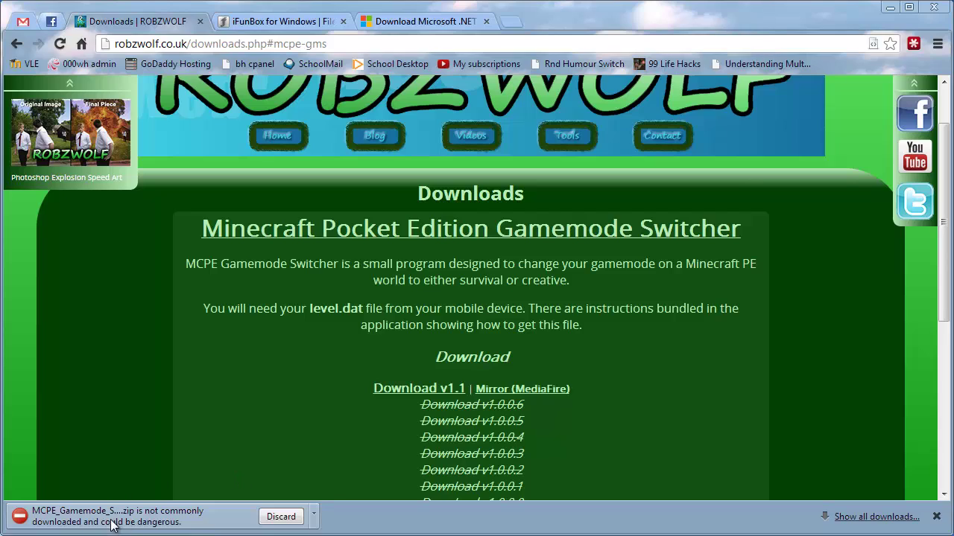
left_click(313, 515)
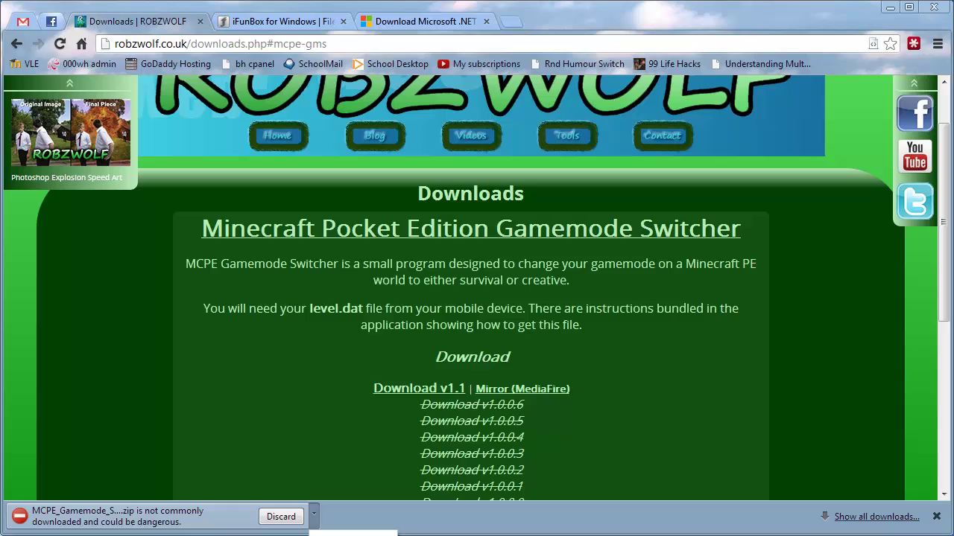
left_click(343, 533)
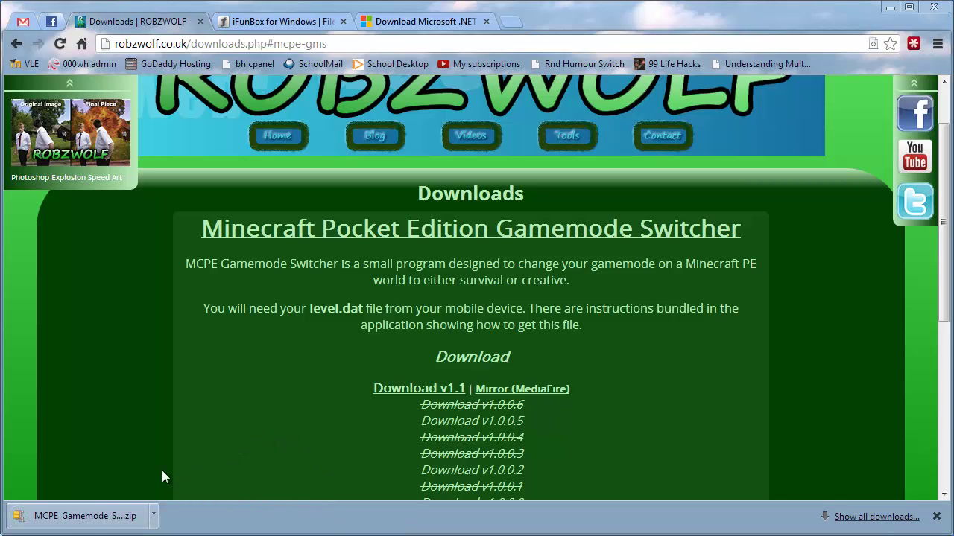
Step: Open the downloaded zip and run MCPE Gamemode Switcher.exe, accepting the unsafe file type caution
left_click(94, 517)
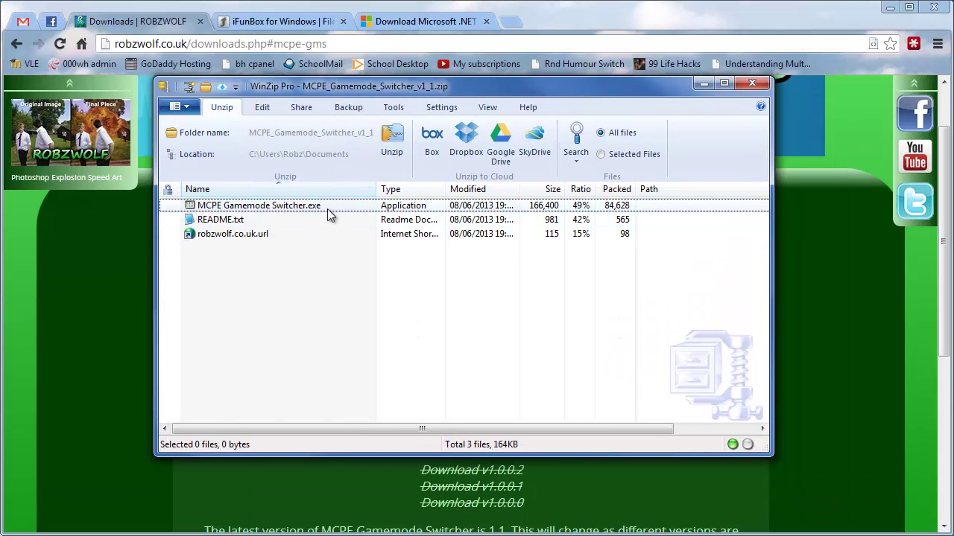
double_click(321, 207)
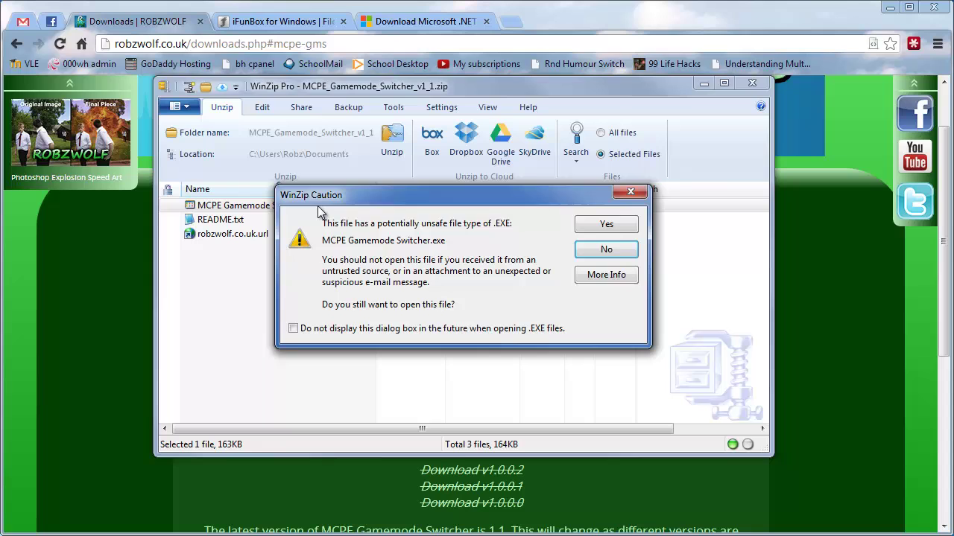
left_click(599, 228)
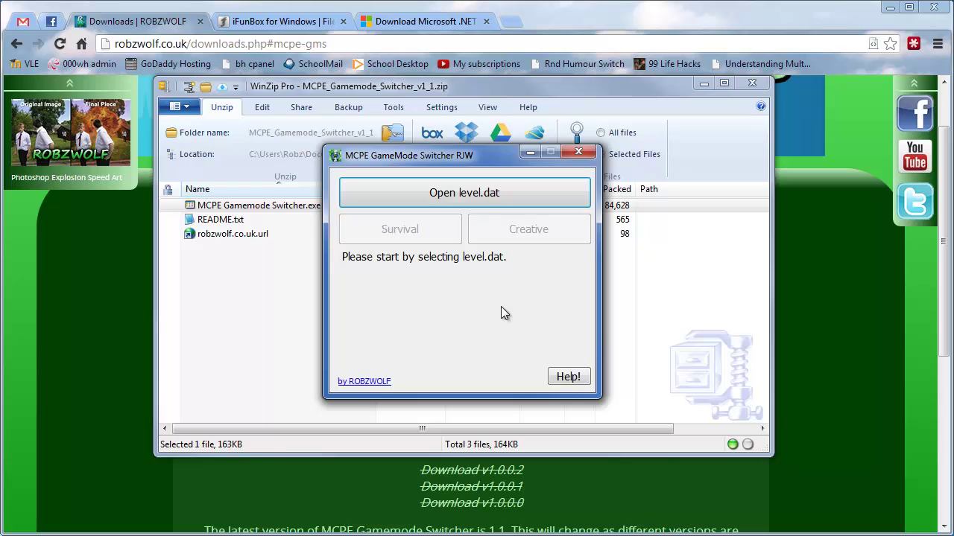
Step: View the Microsoft .NET Framework 4 (Web Installer) page and the iFunBox download page, closing each one after viewing
left_click(443, 28)
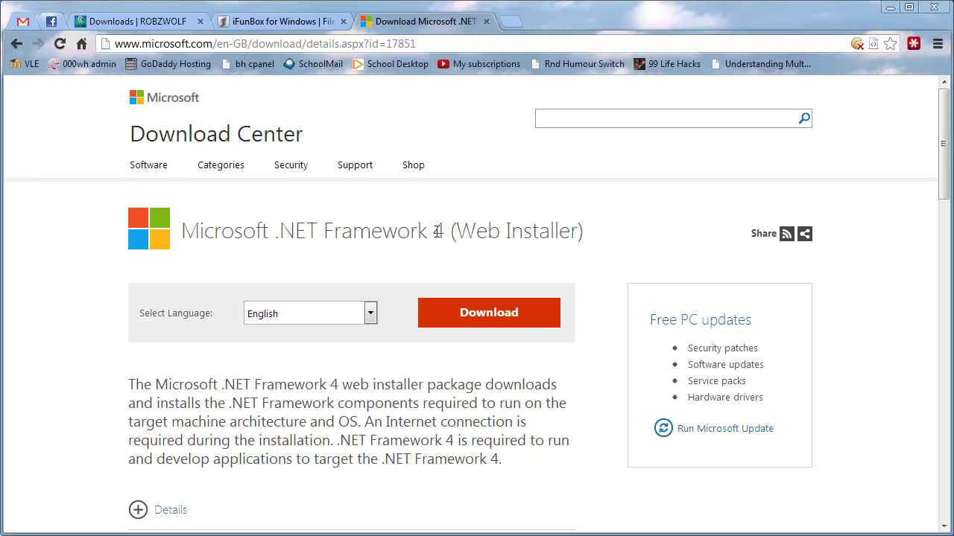
middle_click(422, 22)
left_click(161, 22)
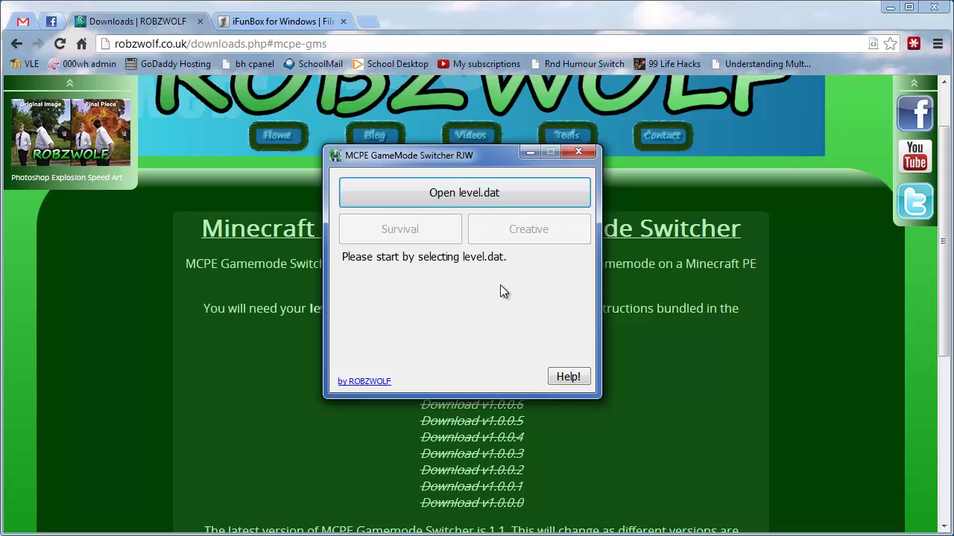
left_click(276, 24)
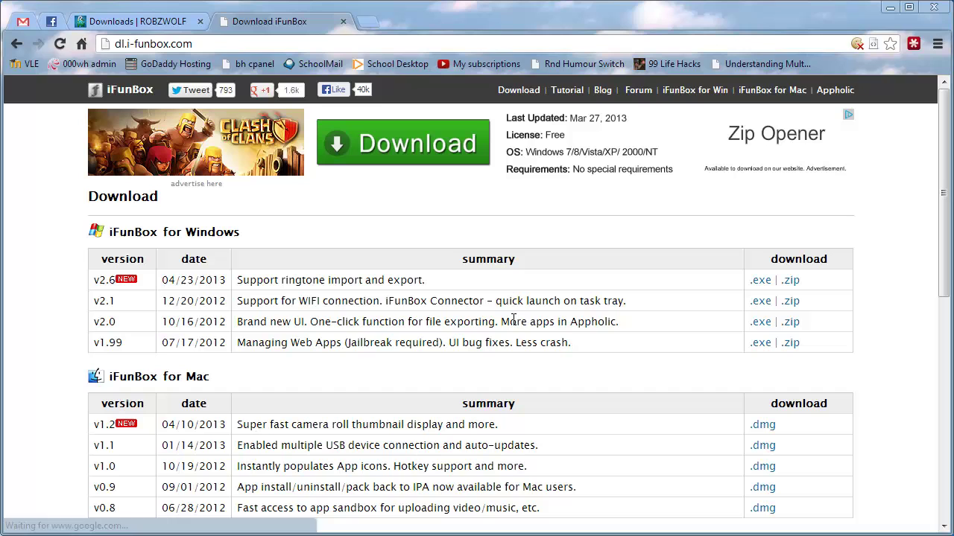
middle_click(285, 23)
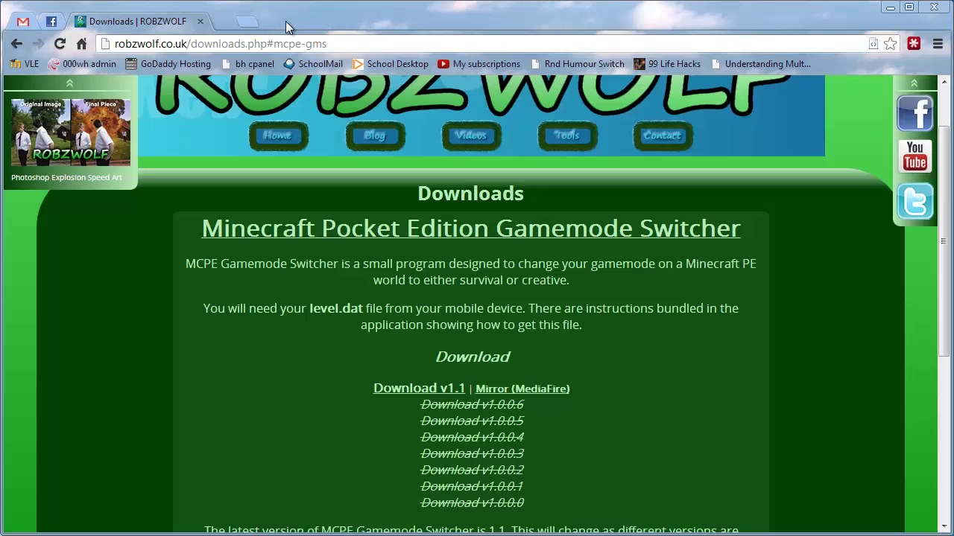
Step: Switch to iFunBox and show the connected iPhone's User Applications in the iFunbox Classic view
key("alt+Tab")
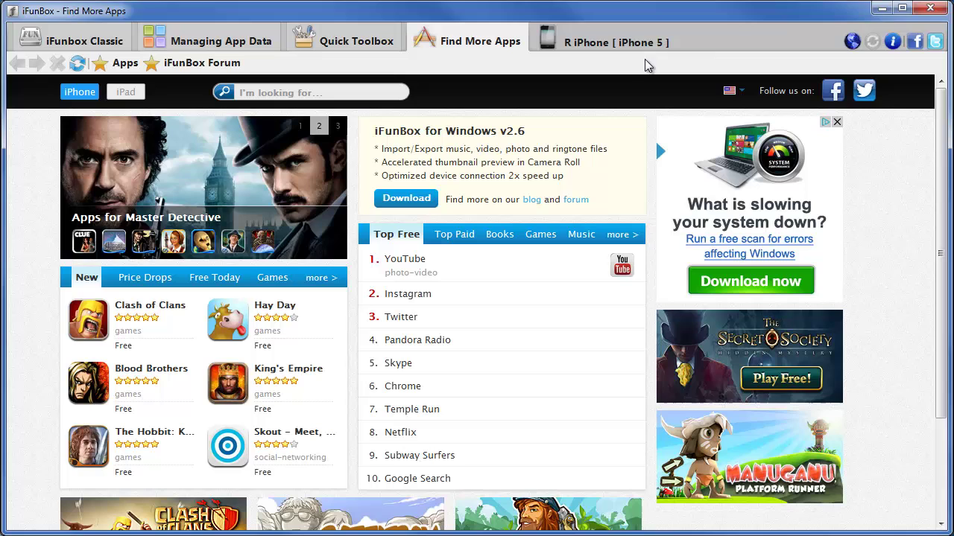
left_click(98, 39)
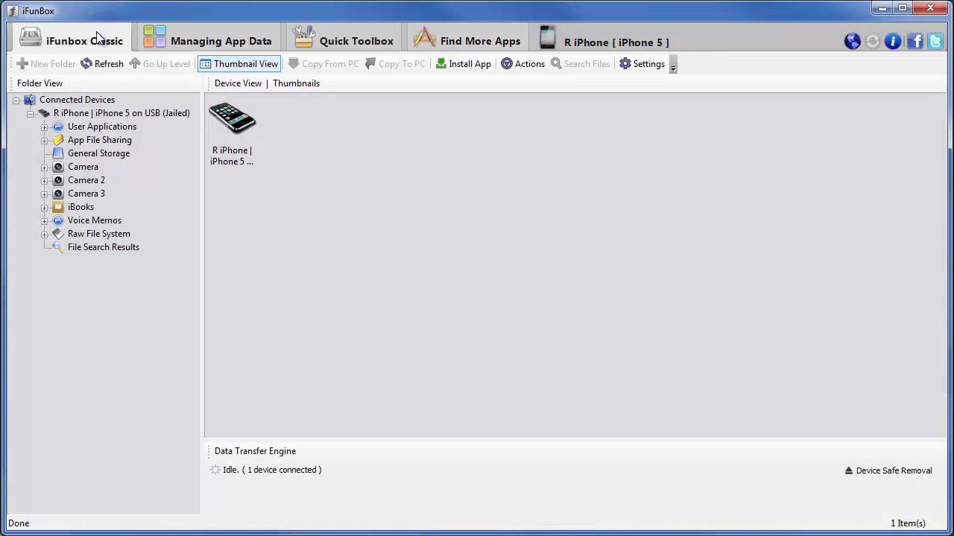
left_click(121, 130)
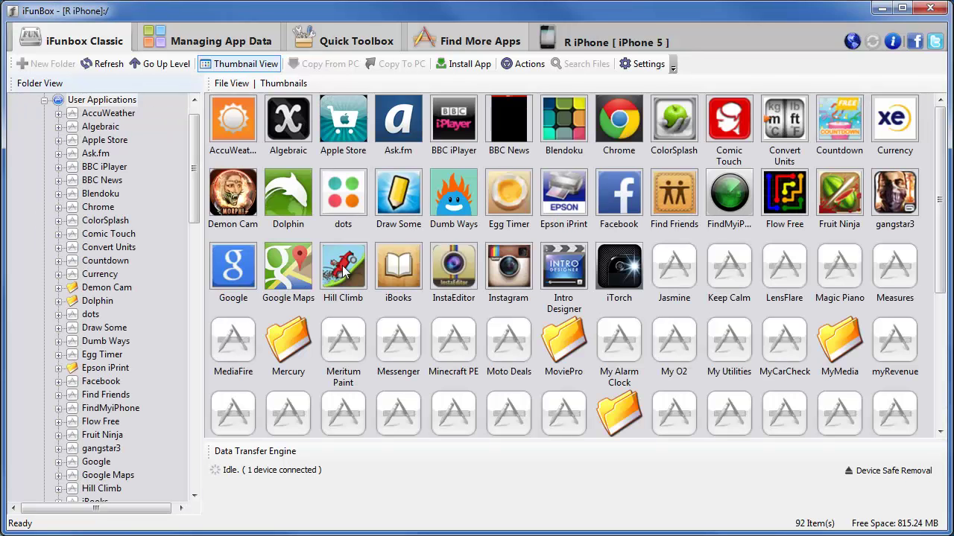
Step: Open the minecraftWorlds folder of Minecraft PE, inside Documents/games/com.mojang
double_click(462, 349)
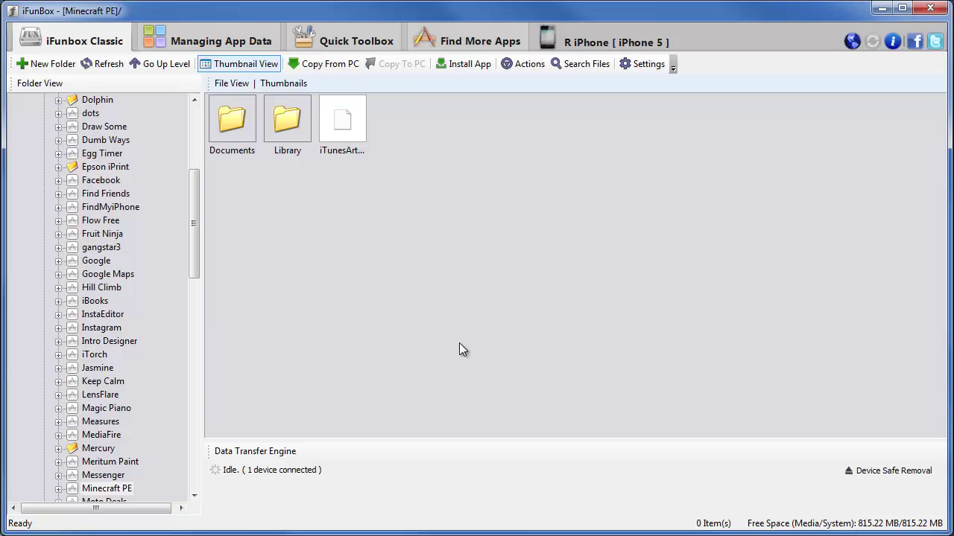
double_click(246, 124)
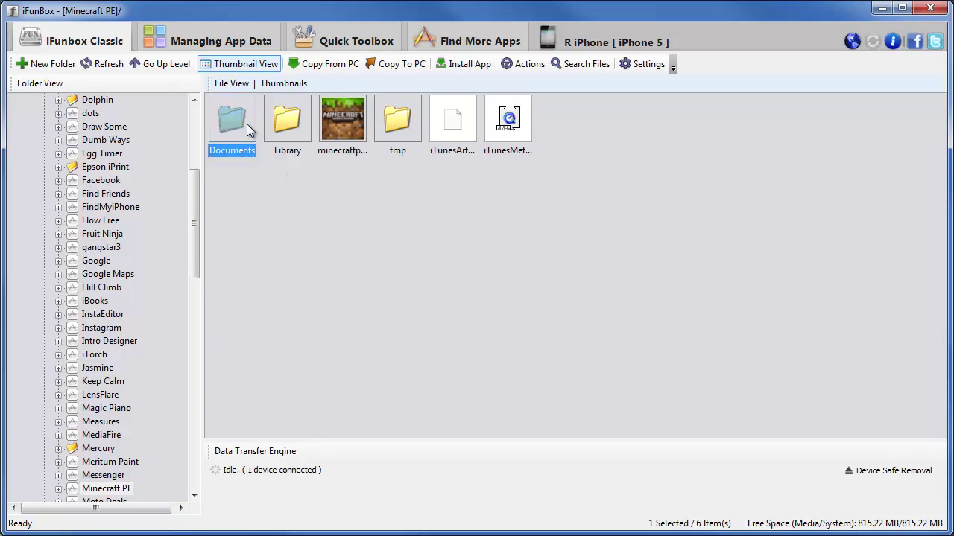
double_click(247, 124)
left_click(246, 123)
double_click(247, 123)
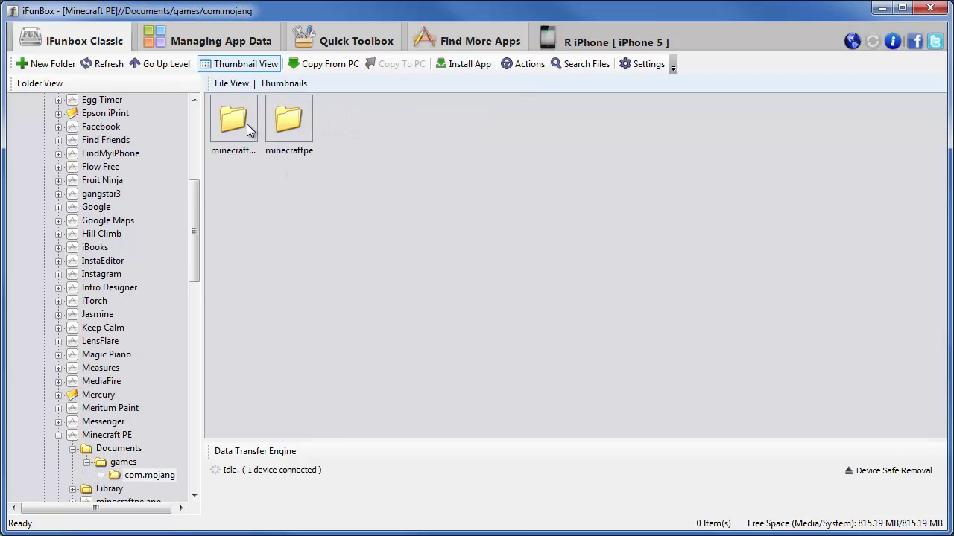
left_click(243, 128)
double_click(241, 129)
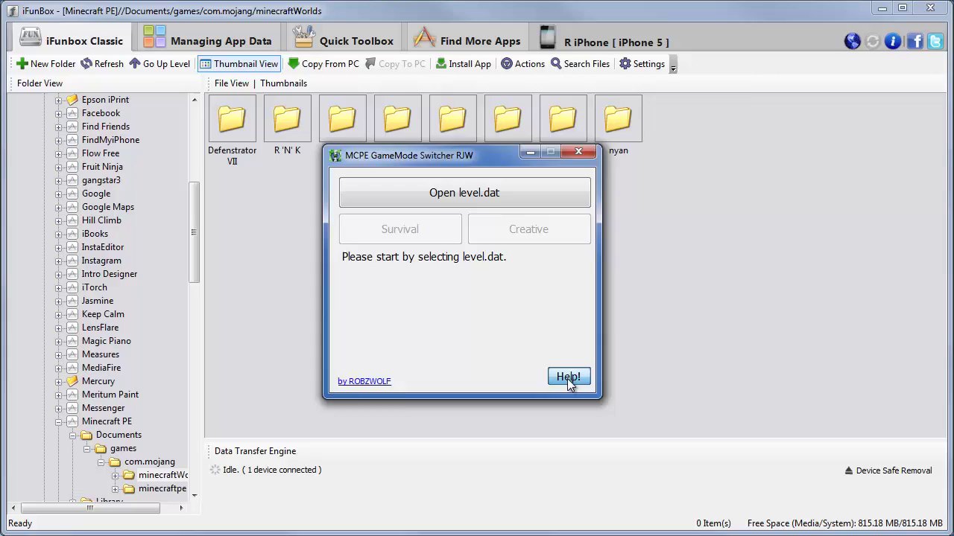
Step: Read the Gamemode Switcher's help instructions for Apple devices, close them and return to iFunBox
left_click(568, 379)
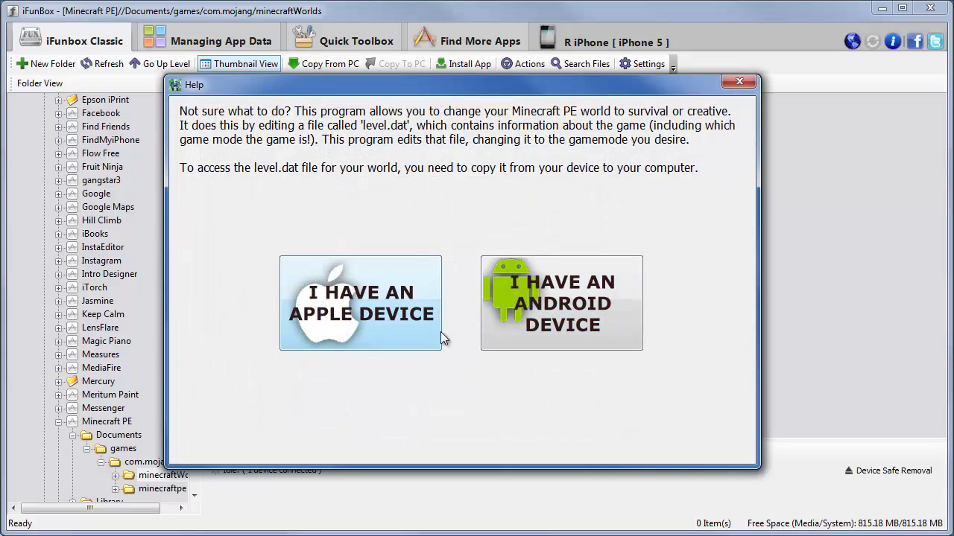
left_click(369, 319)
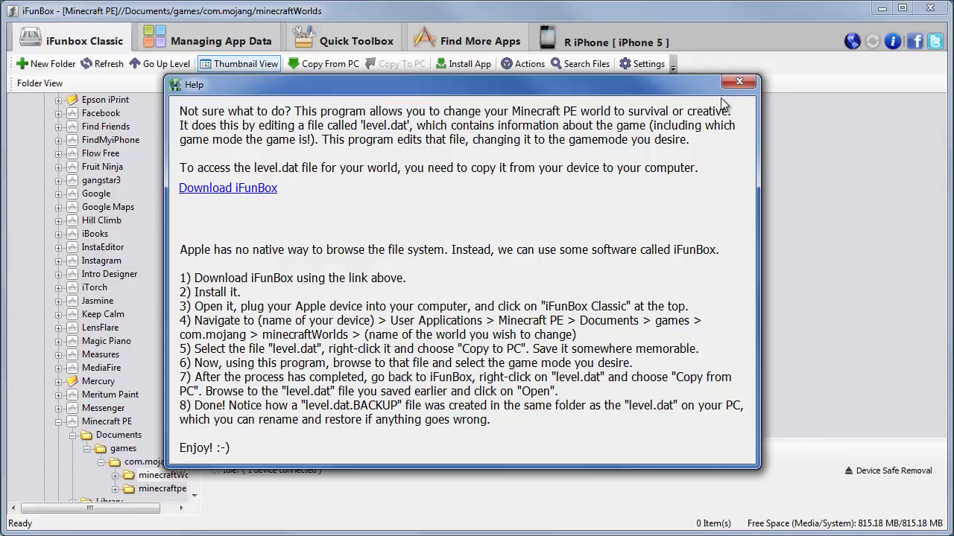
left_click(736, 83)
left_click(666, 218)
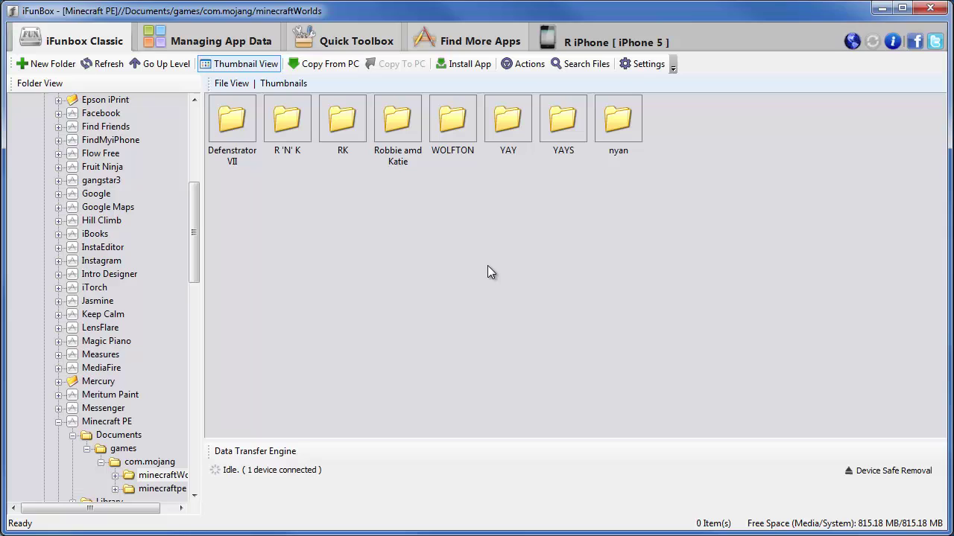
Step: Open the R 'N' K world folder and choose to copy its level.dat file to the PC
double_click(290, 122)
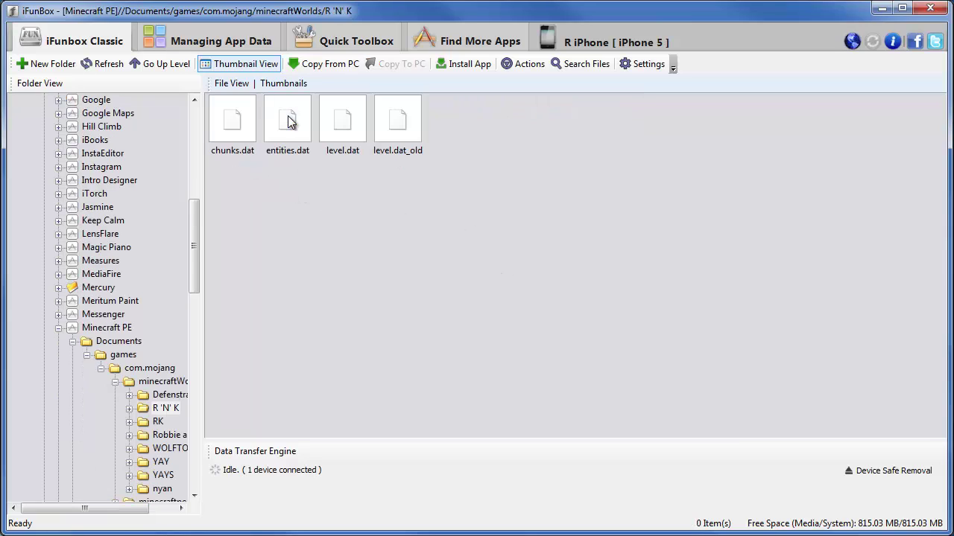
left_click(352, 134)
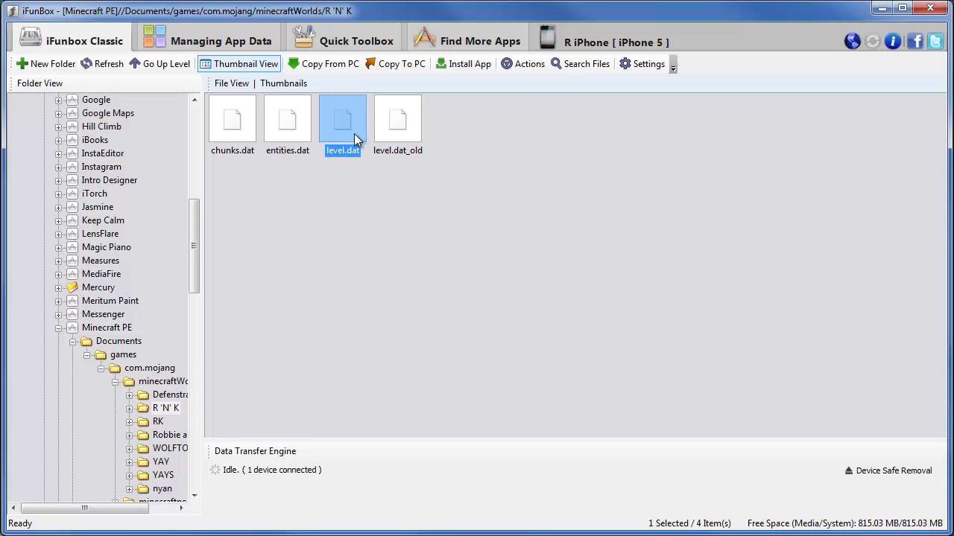
left_click(391, 65)
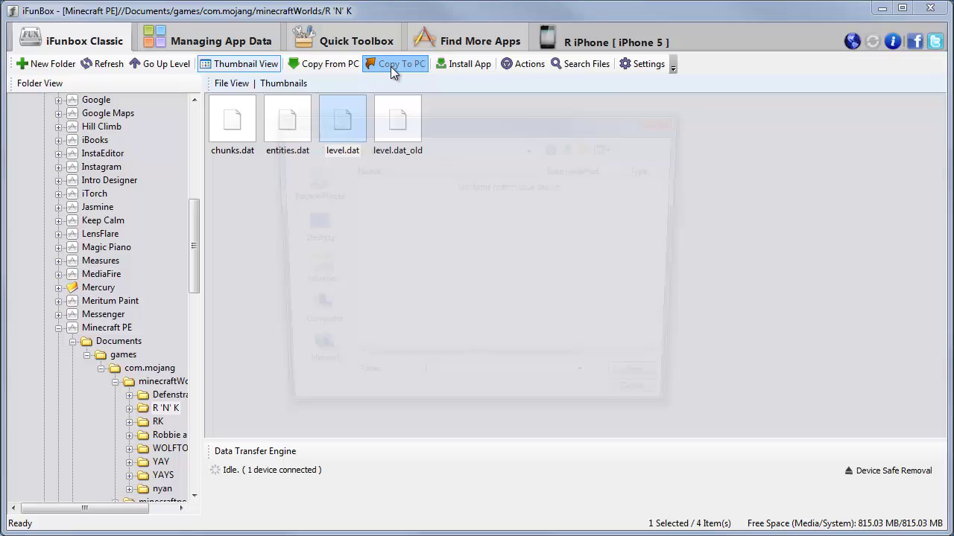
Step: Create a folder named R 'N' K on the Desktop and save the copied level.dat in it
left_click(313, 237)
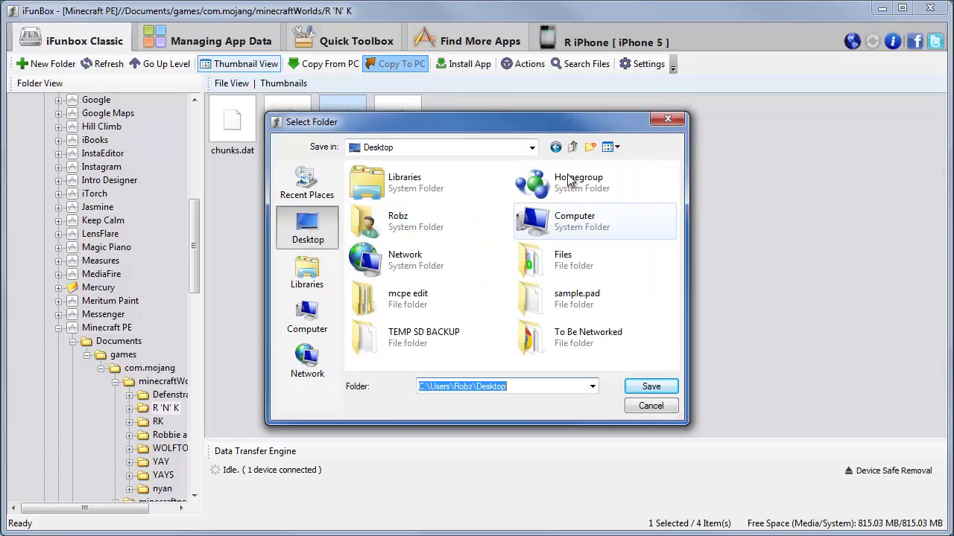
left_click(591, 147)
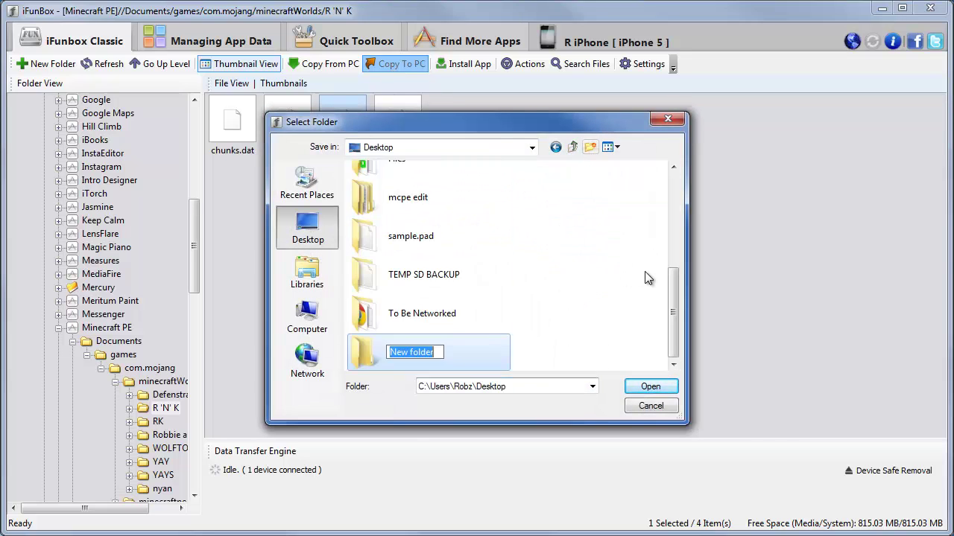
type("R '")
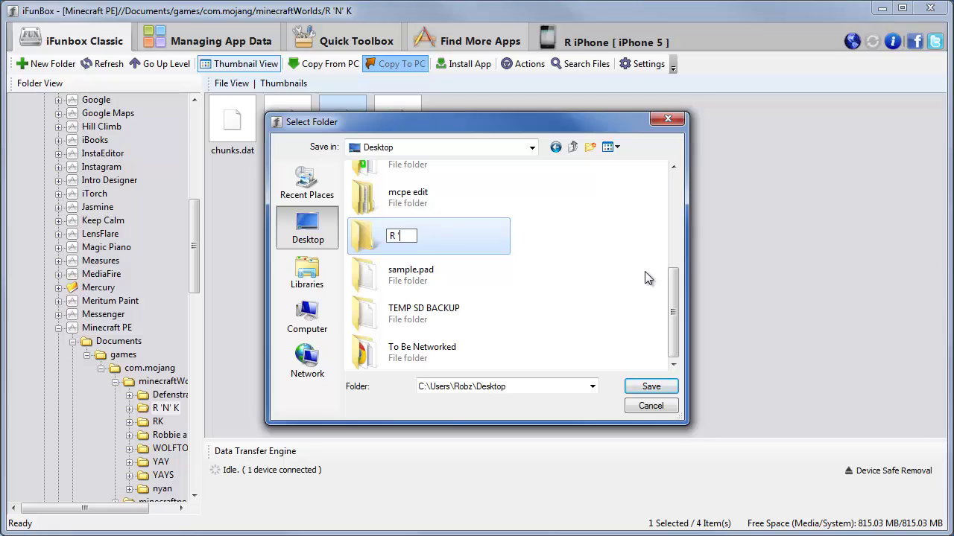
type("N' K")
key("Return")
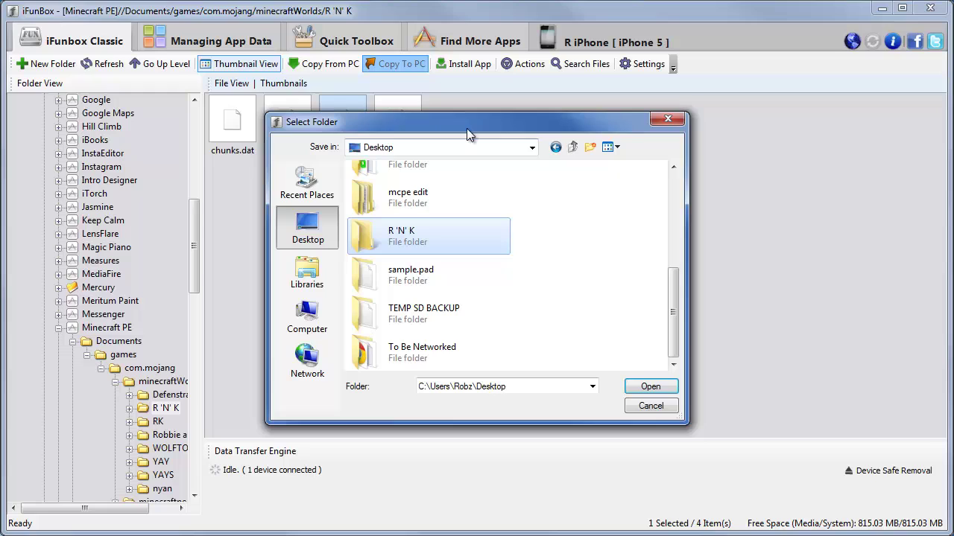
left_click(649, 386)
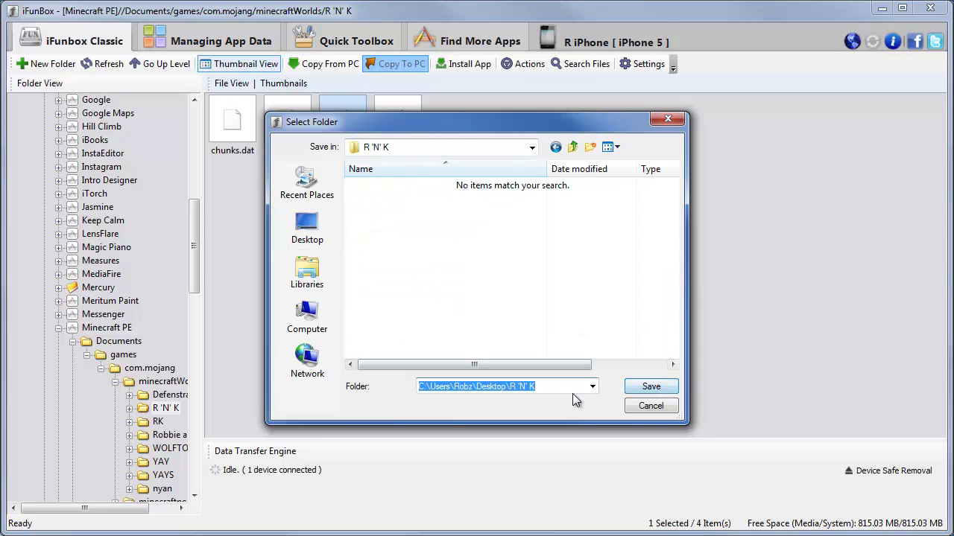
left_click(650, 387)
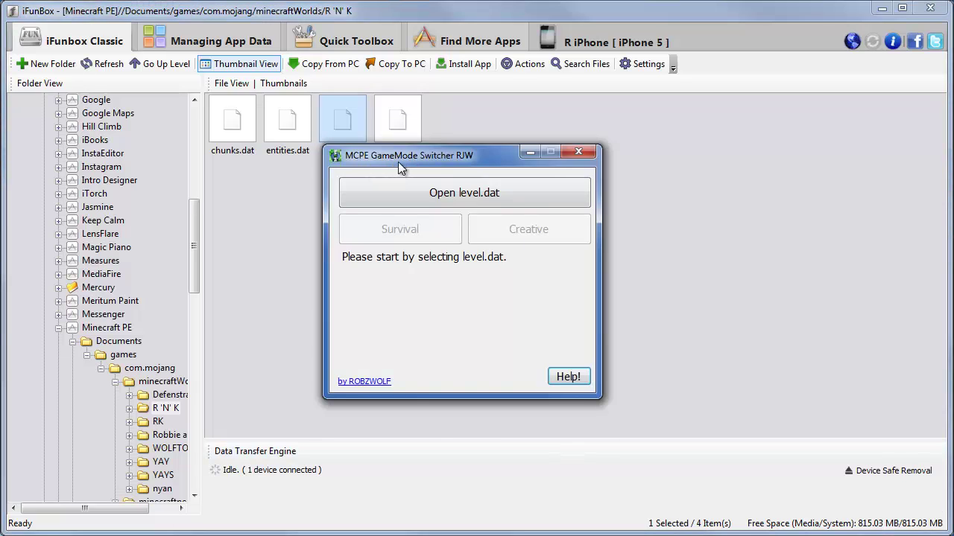
Step: Load the level.dat file from the Desktop's R 'N' K folder into the GameMode Switcher
left_click(464, 196)
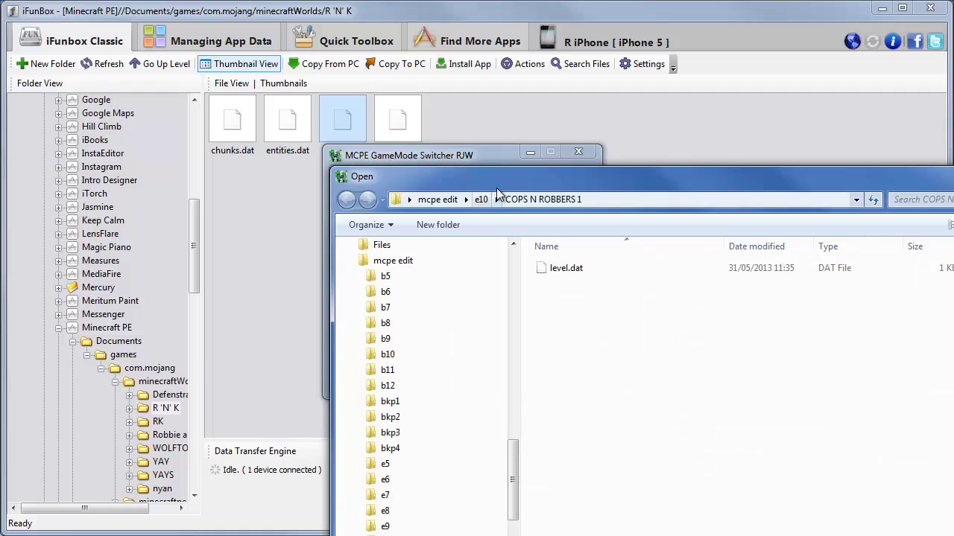
left_click_drag(418, 177, 214, 27)
left_click_drag(311, 283, 311, 130)
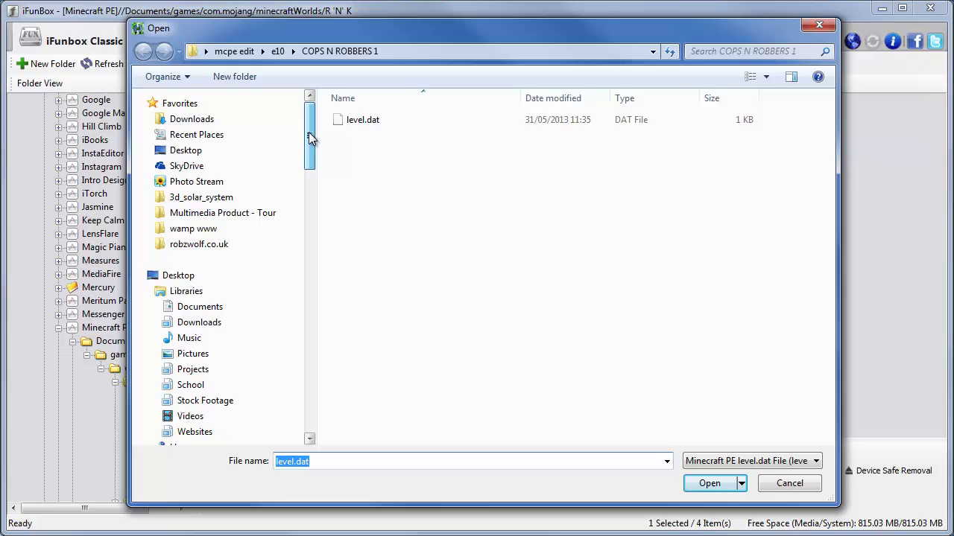
left_click(246, 147)
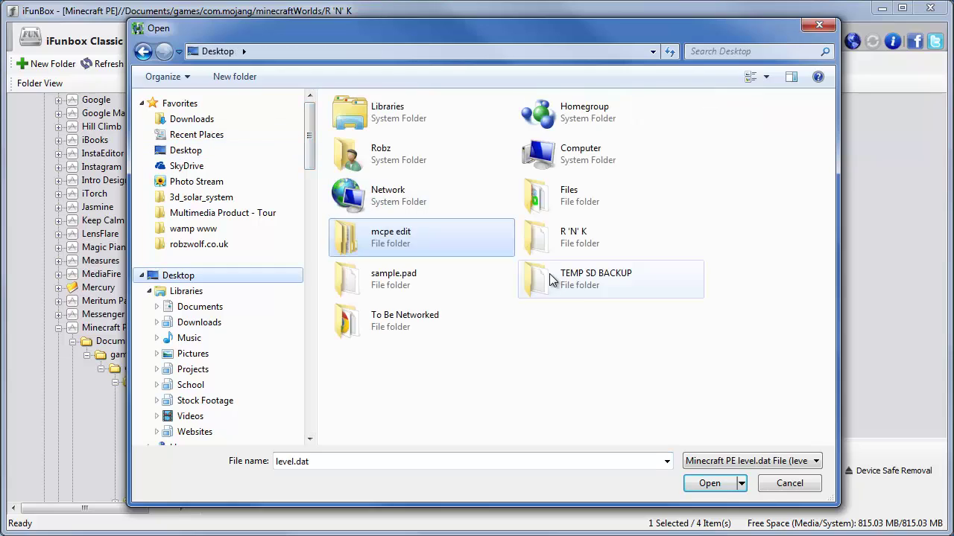
double_click(588, 248)
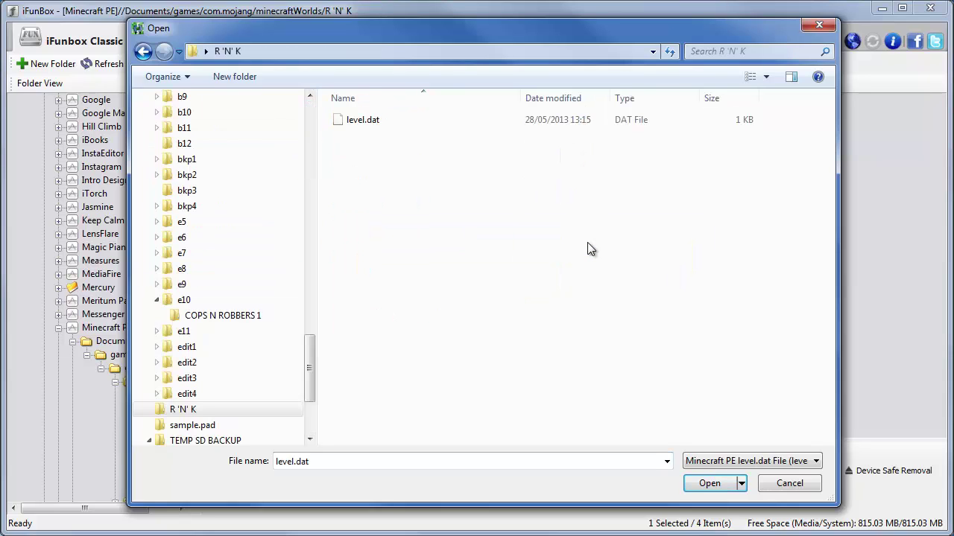
left_click(365, 123)
left_click_drag(358, 33, 320, 38)
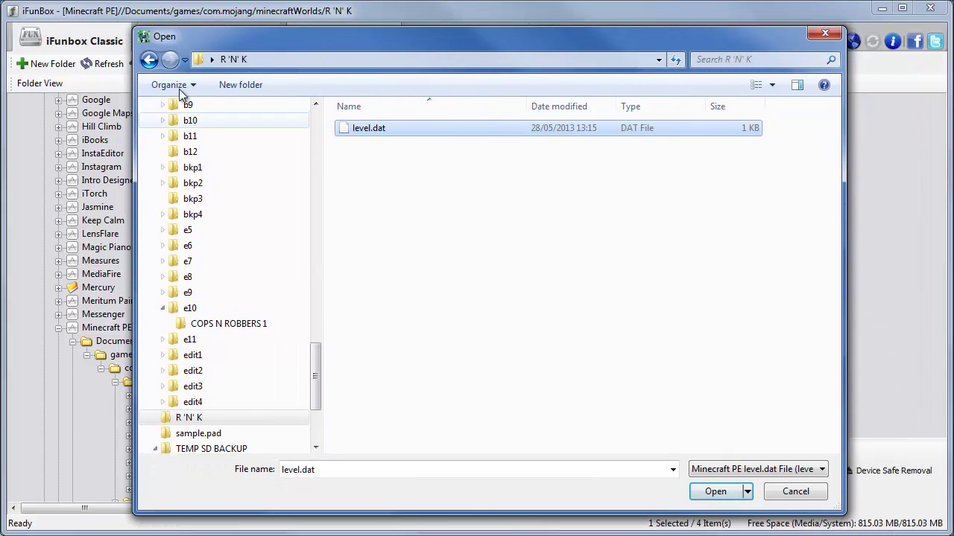
left_click(714, 493)
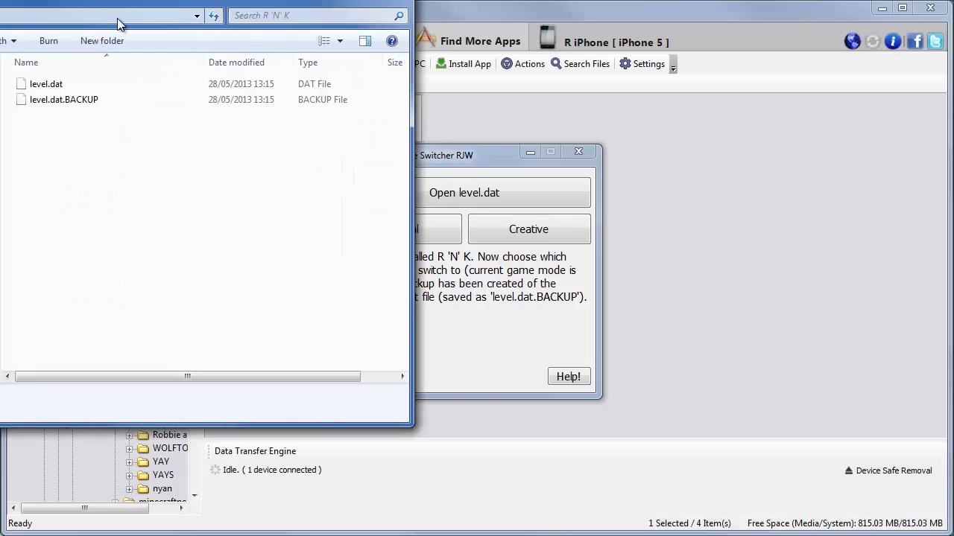
Step: Look at level.dat.BACKUP in the R 'N' K folder, close the folder and switch the world to Creative mode
left_click_drag(321, 9, 364, 51)
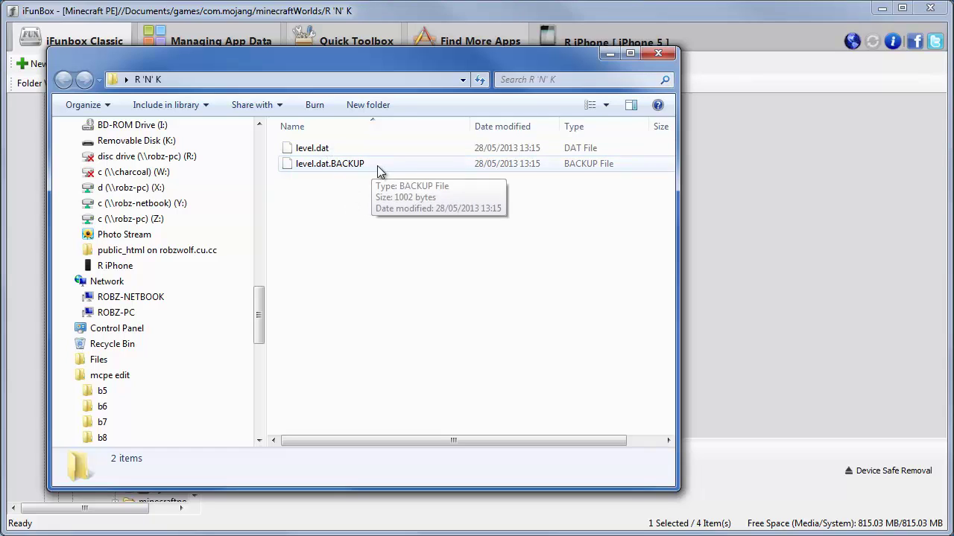
left_click(659, 54)
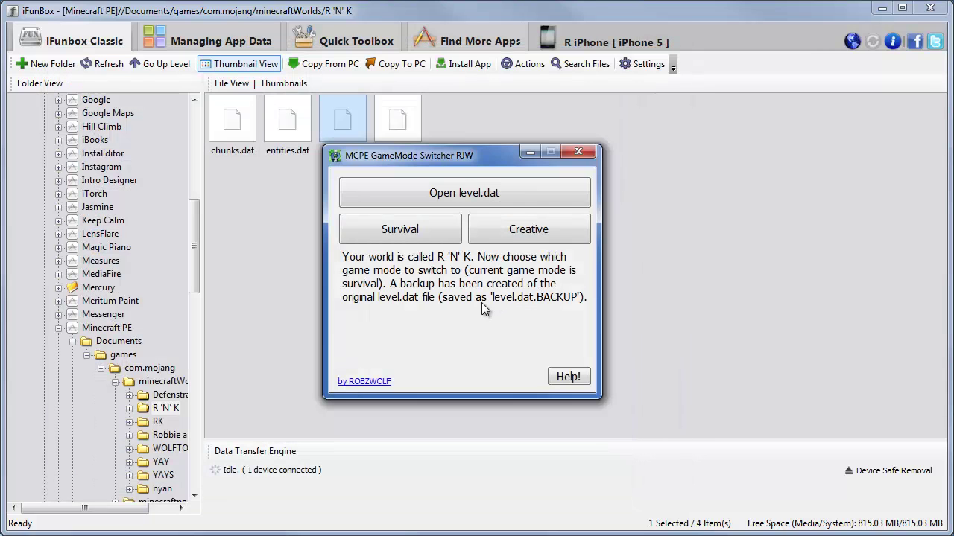
left_click(530, 233)
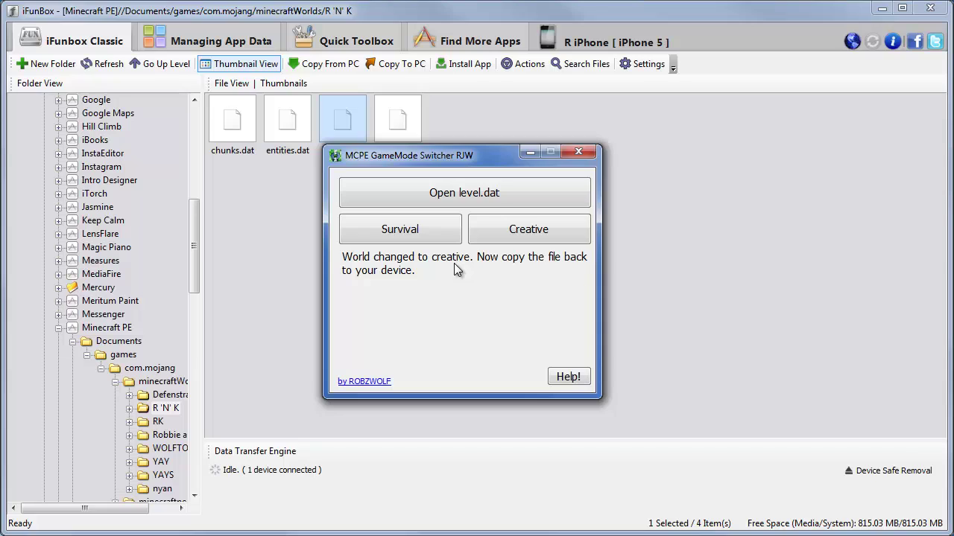
Step: Return to iFunBox and copy the edited level.dat from the Desktop's R 'N' K folder into the phone's R 'N' K world folder
left_click(283, 240)
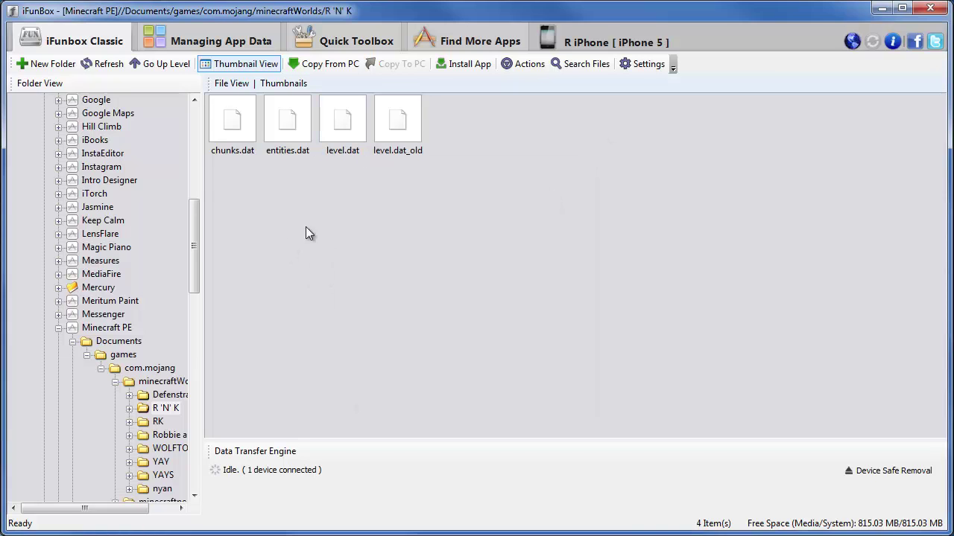
left_click(326, 65)
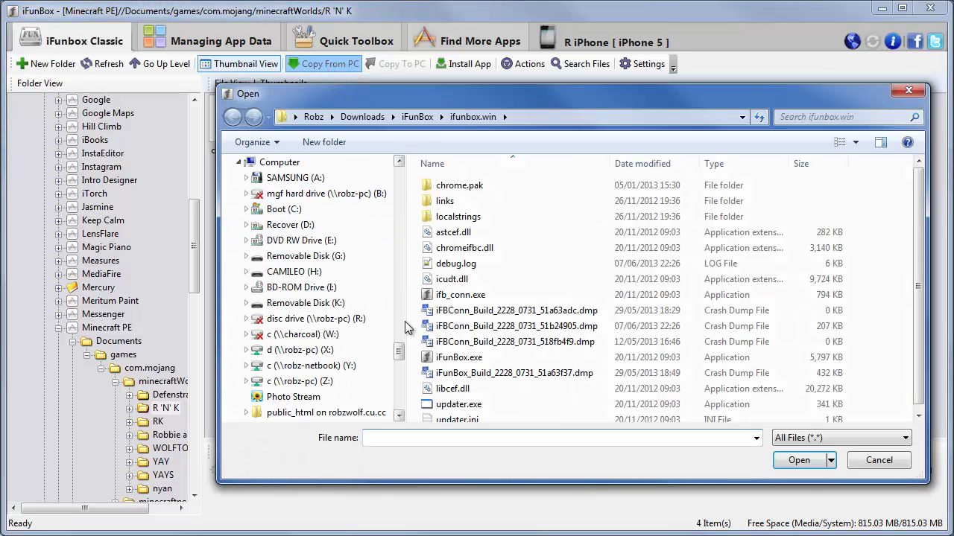
left_click_drag(405, 321, 416, 164)
left_click(327, 215)
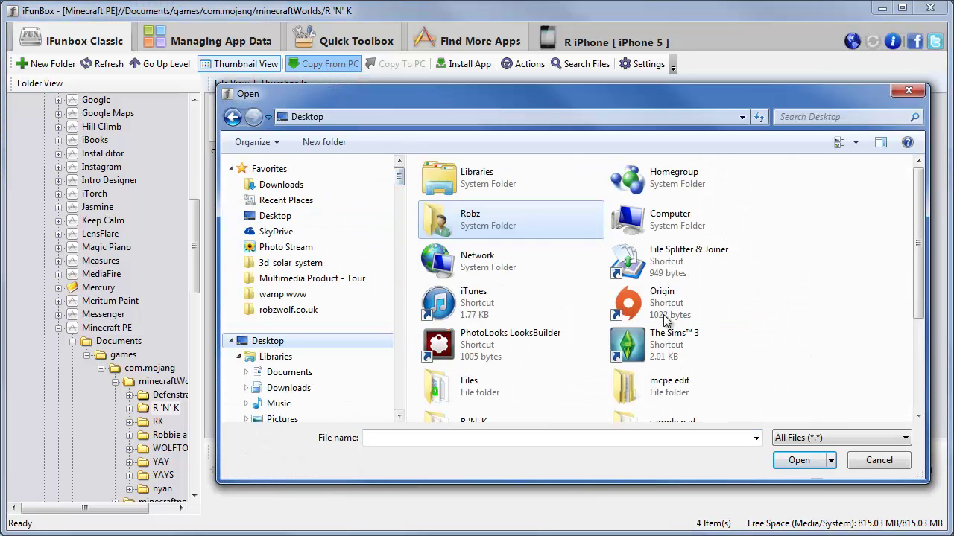
scroll(858, 306, "down", 3)
double_click(530, 317)
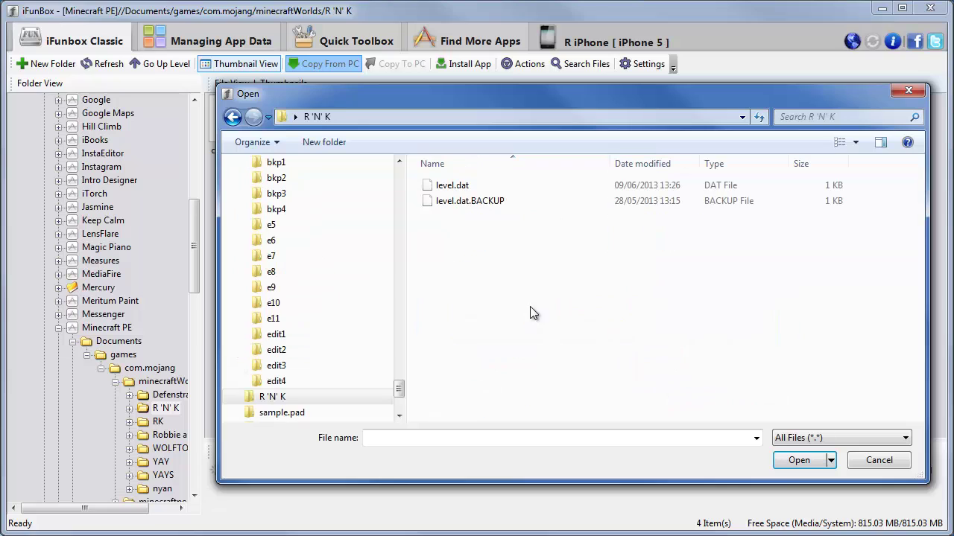
left_click(462, 191)
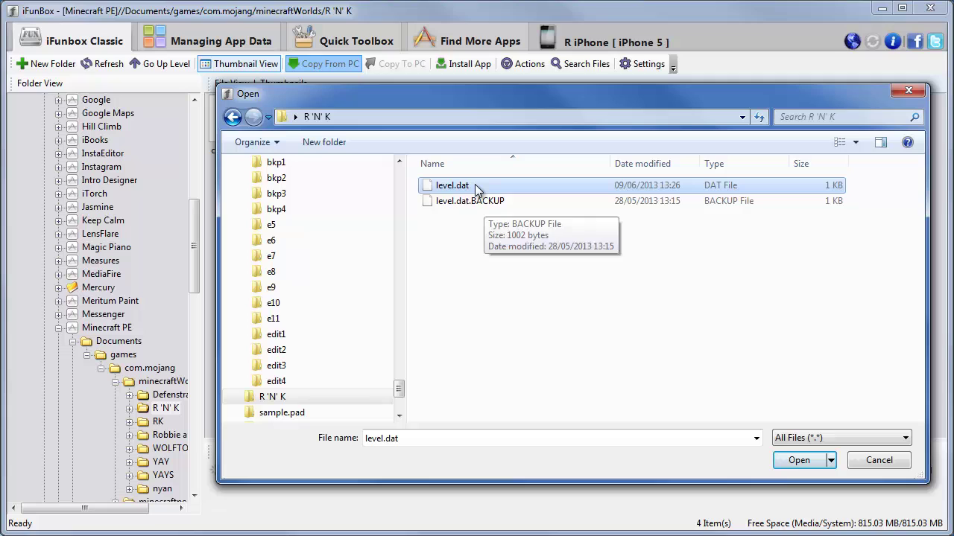
left_click(794, 459)
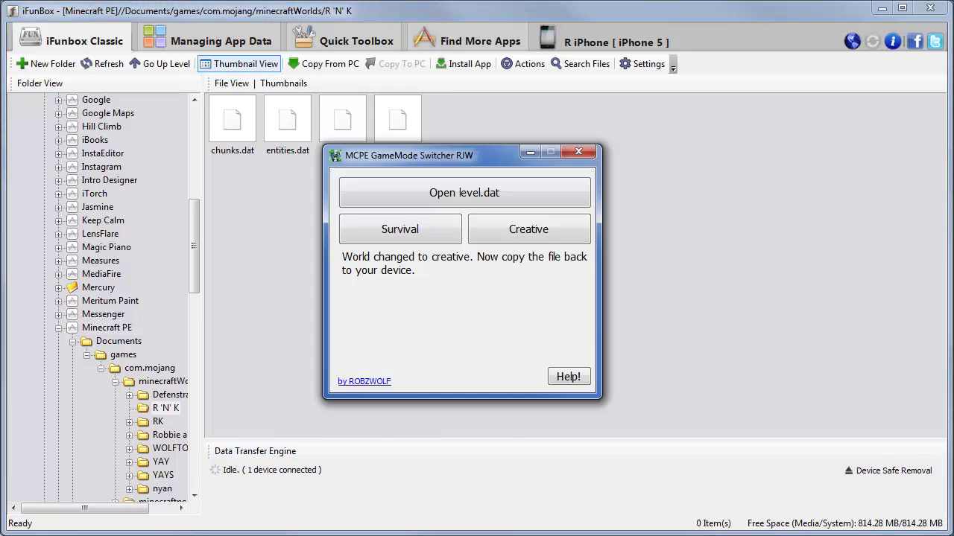
Step: Load level.dat from the R 'N' K folder into the GameMode Switcher again
left_click(476, 194)
double_click(426, 129)
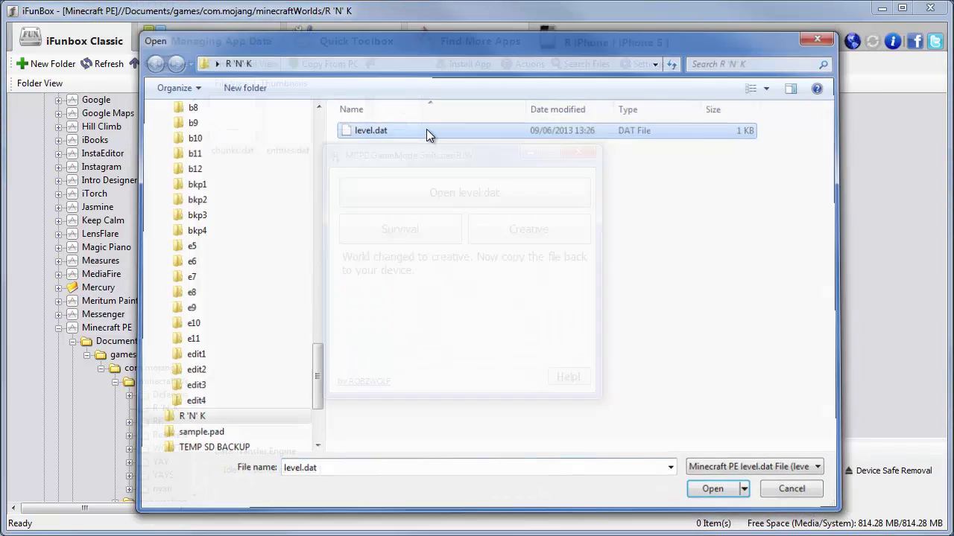